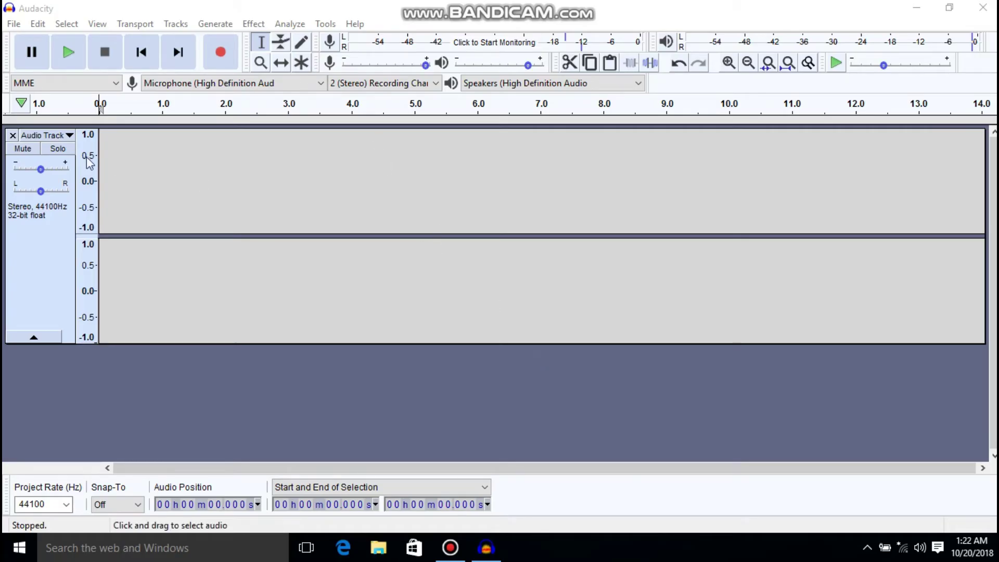
Set the recording device to the High Definition Audio microphone with 2 (Stereo) channels, and the playback device to the High Definition Audio speakers
click(224, 83)
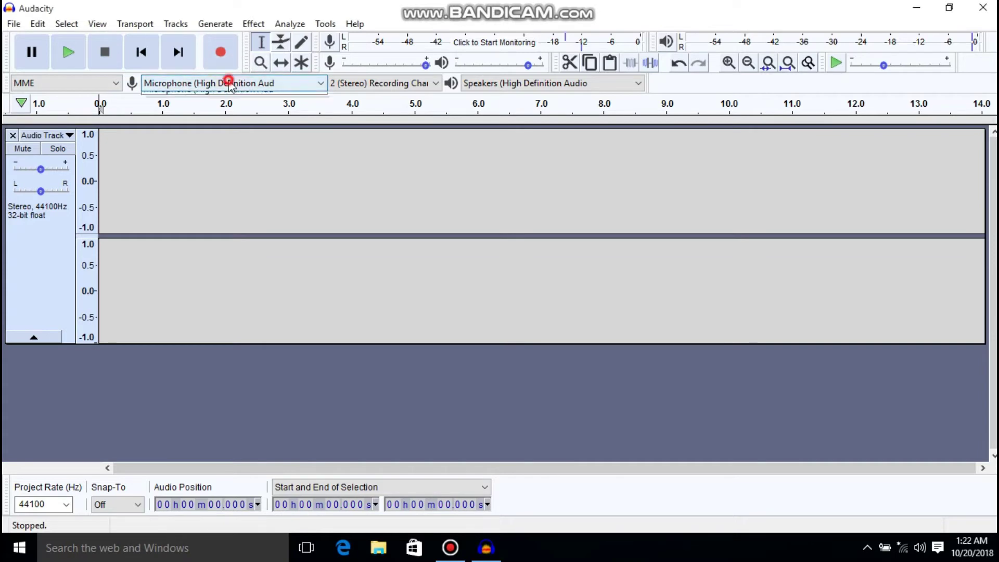
click(228, 108)
click(390, 82)
click(370, 107)
click(470, 85)
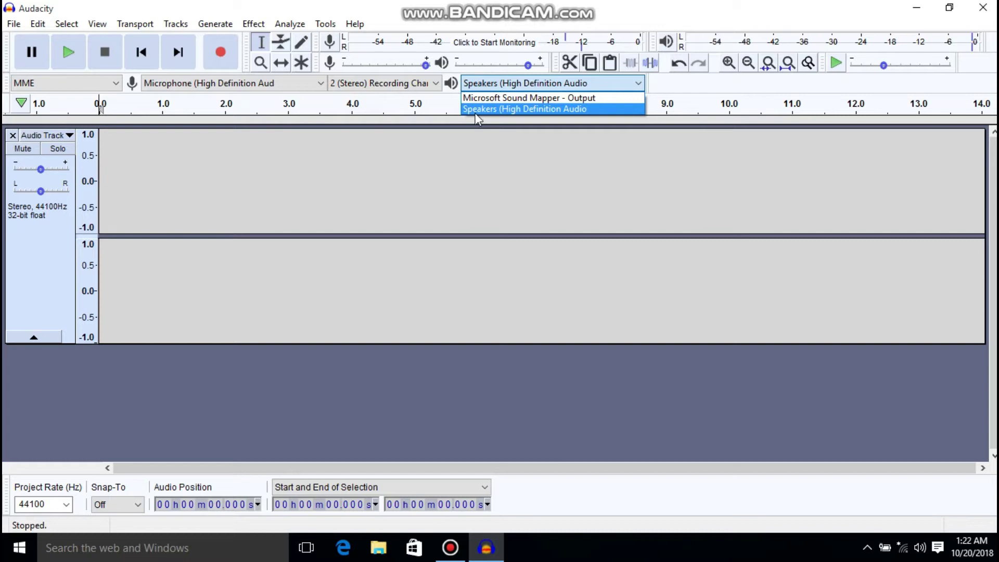
click(475, 110)
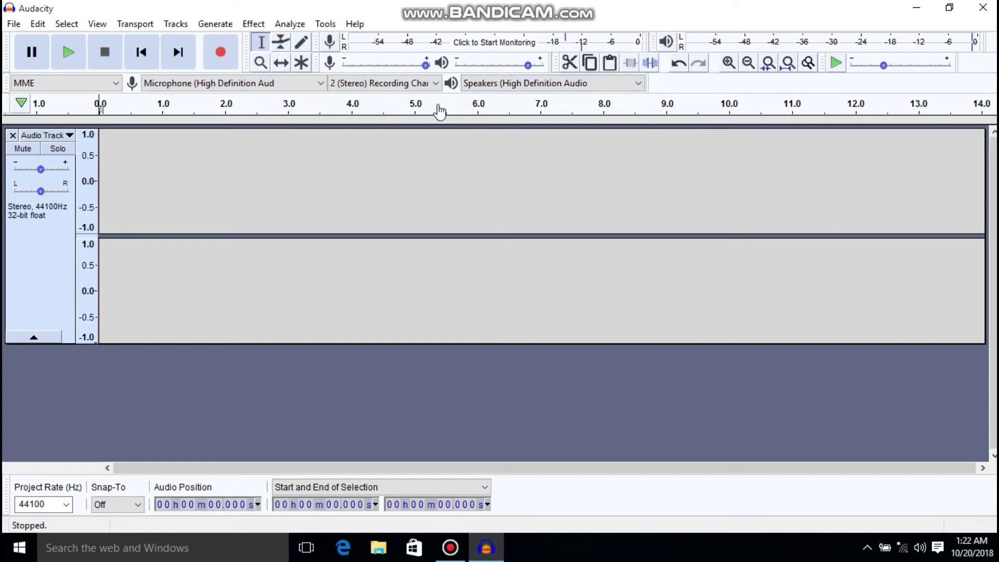
Record a voice clip about 9.6 seconds long on the stereo audio track, starting with a few seconds of silence
click(227, 59)
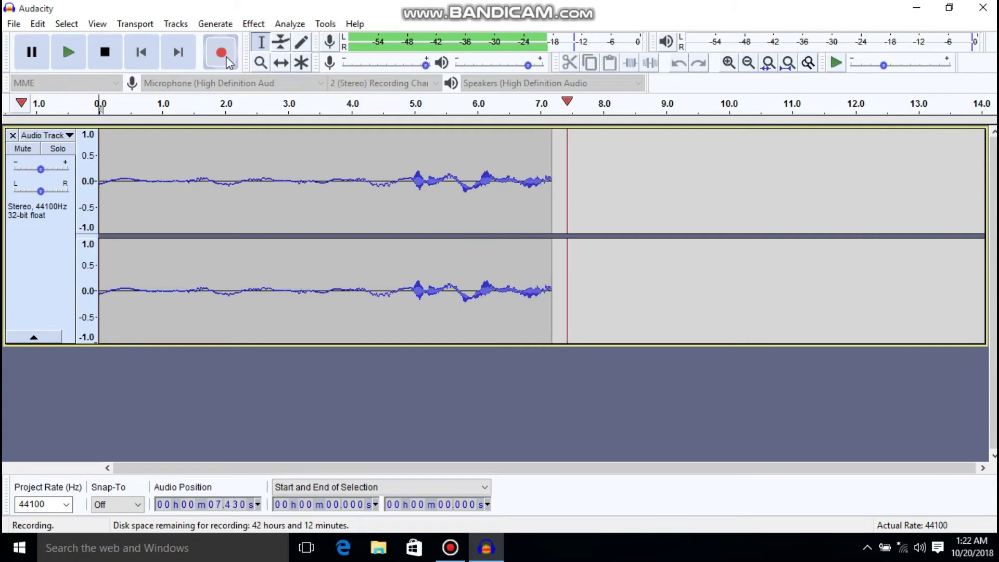
click(104, 51)
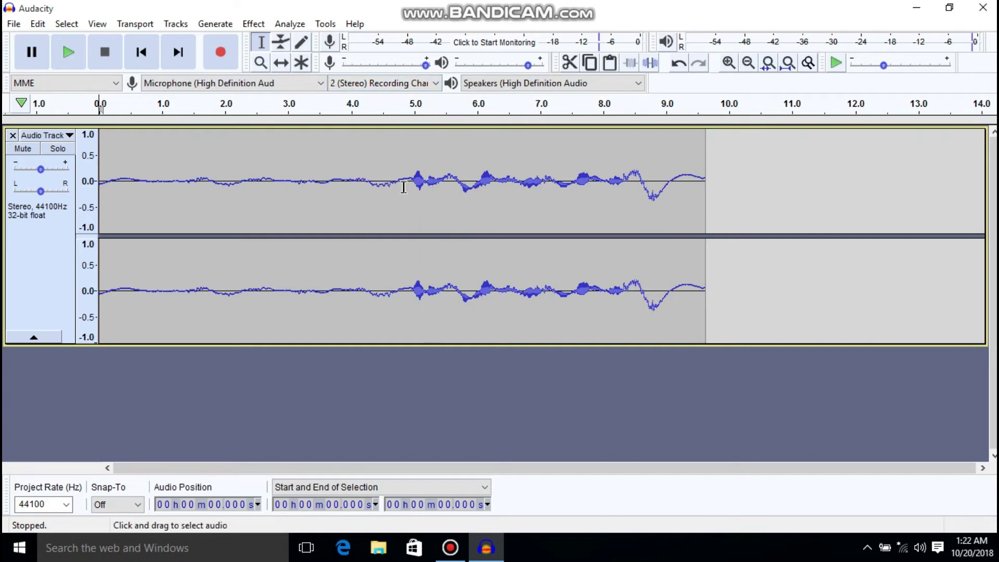
Capture a Noise Reduction noise profile from the quiet first 4.7 seconds or so of the recording
drag(391, 183, 93, 182)
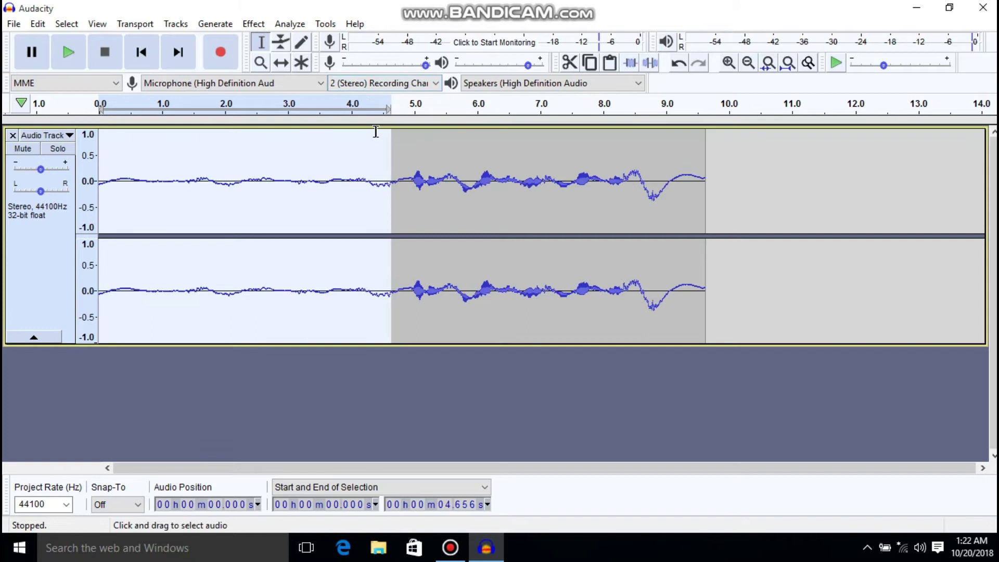
click(260, 24)
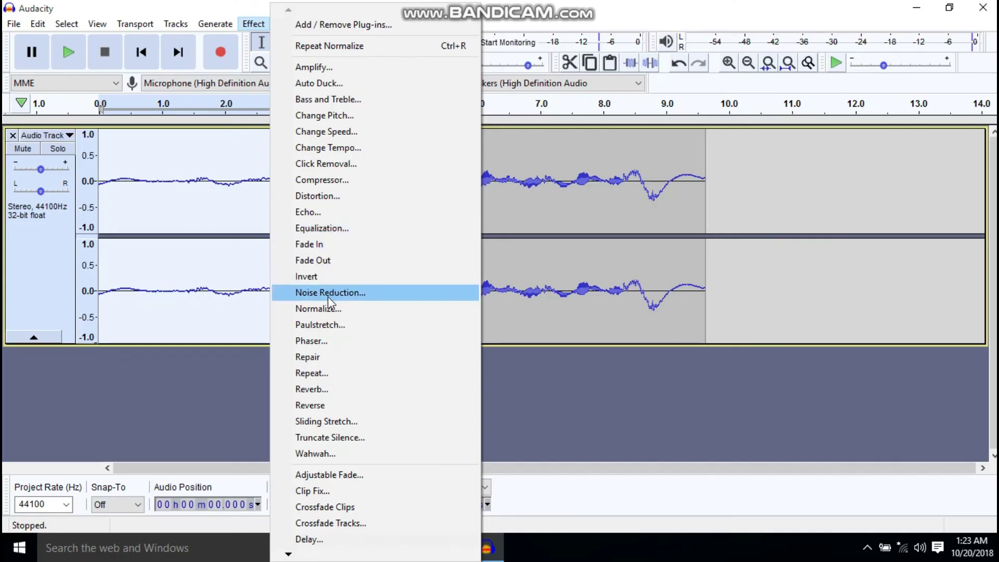
click(466, 287)
click(477, 201)
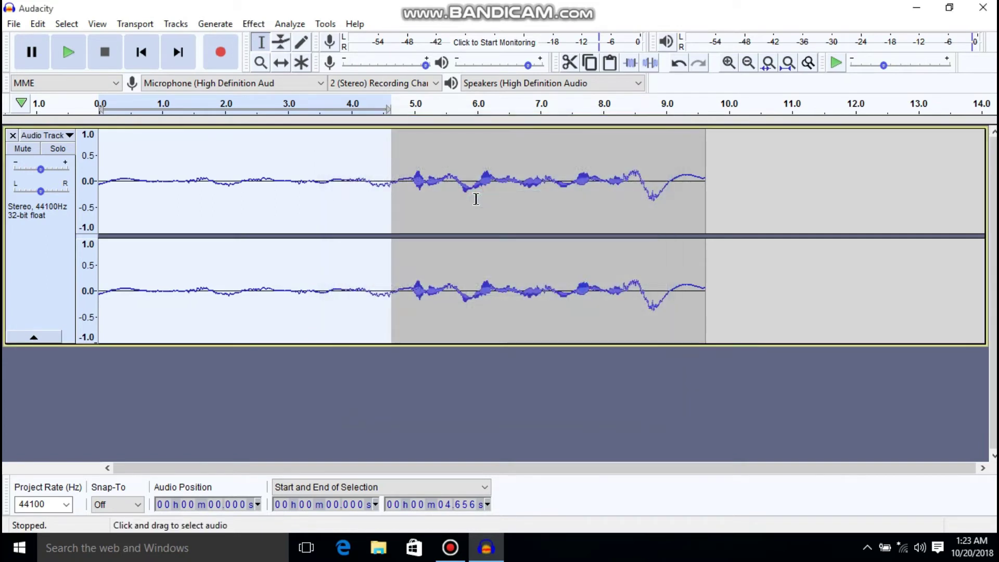
Apply Noise Reduction to the entire recorded clip using the captured noise profile
double_click(431, 188)
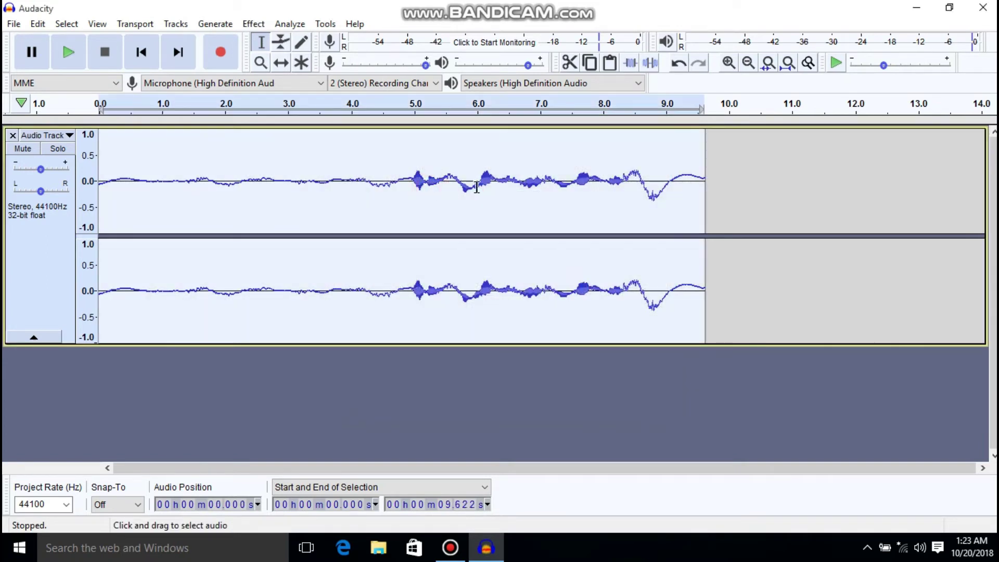
click(253, 24)
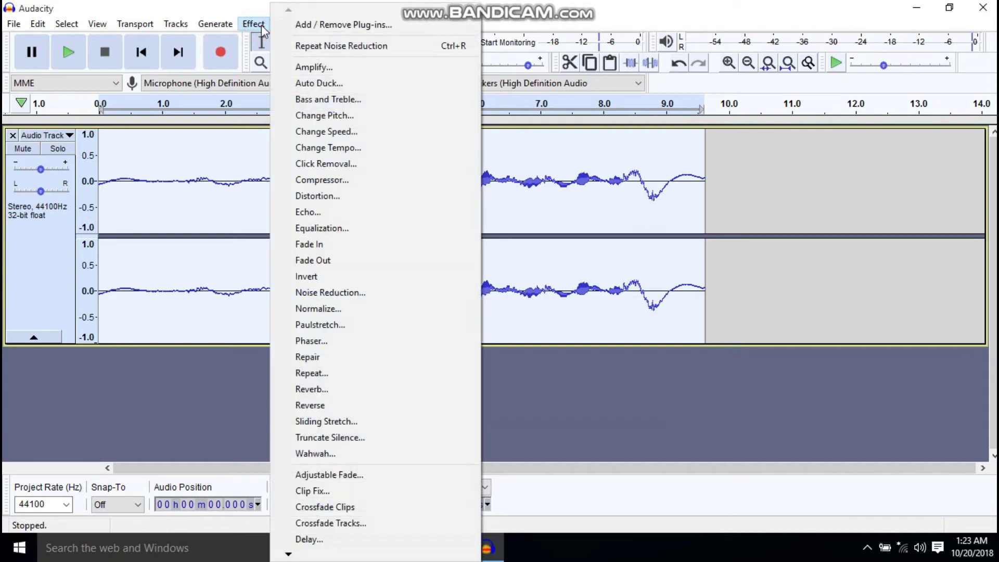
click(327, 48)
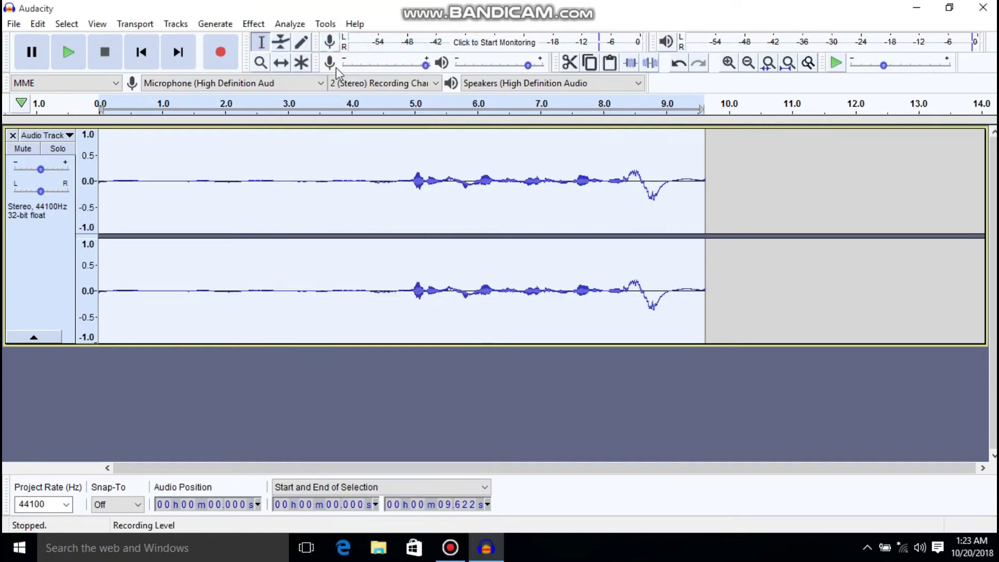
Cut the silent lead-in from the start of the clip up to about 4.7 seconds
click(392, 178)
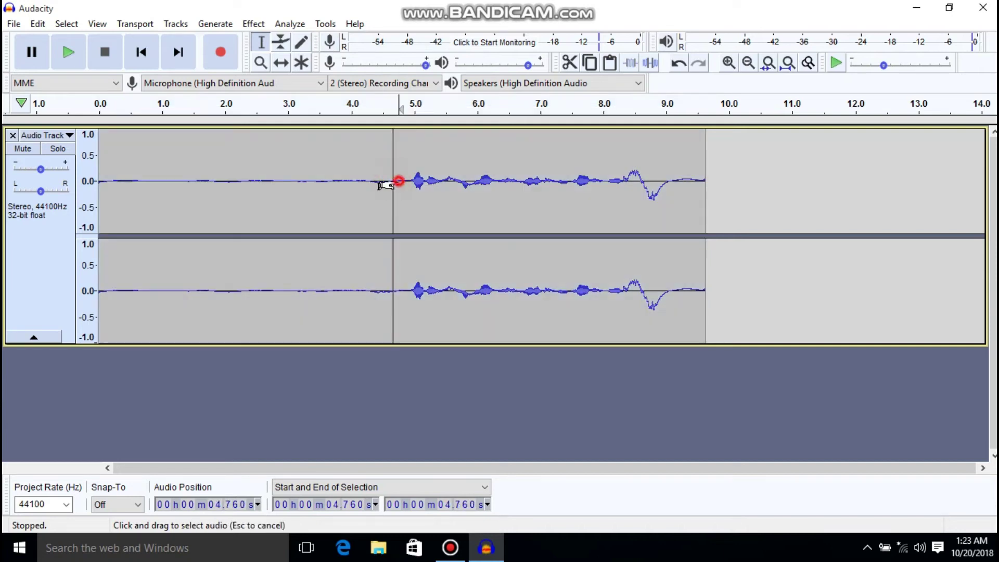
double_click(398, 179)
click(395, 184)
double_click(397, 186)
click(396, 185)
drag(395, 185, 92, 187)
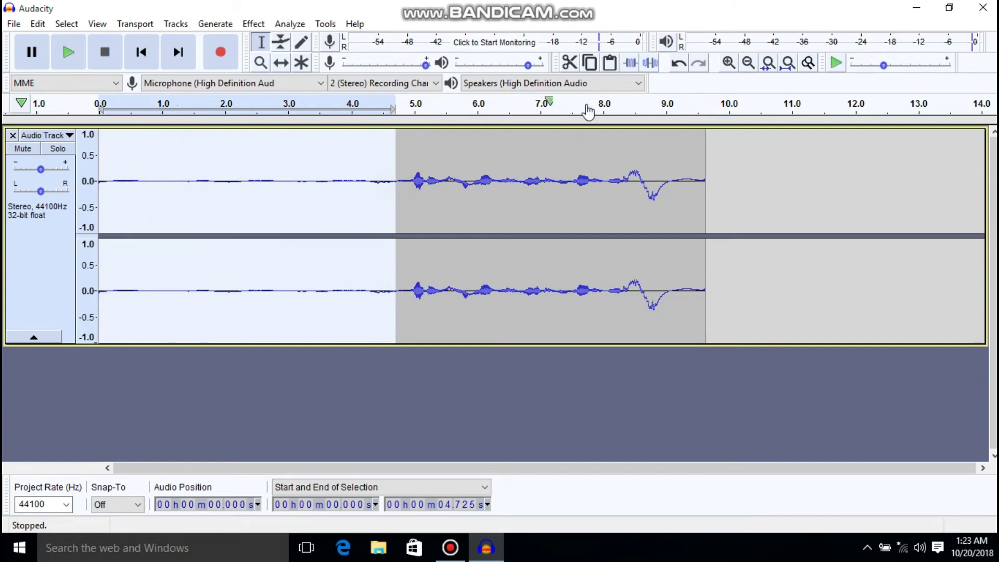
click(567, 66)
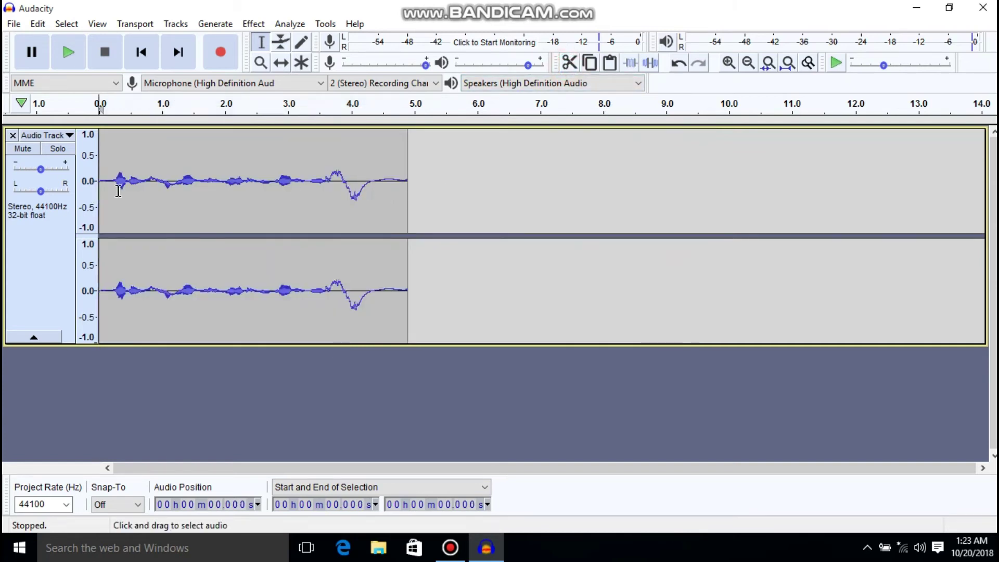
Cut the remaining silence of about 0.2 seconds before the first spoken sound
click(106, 183)
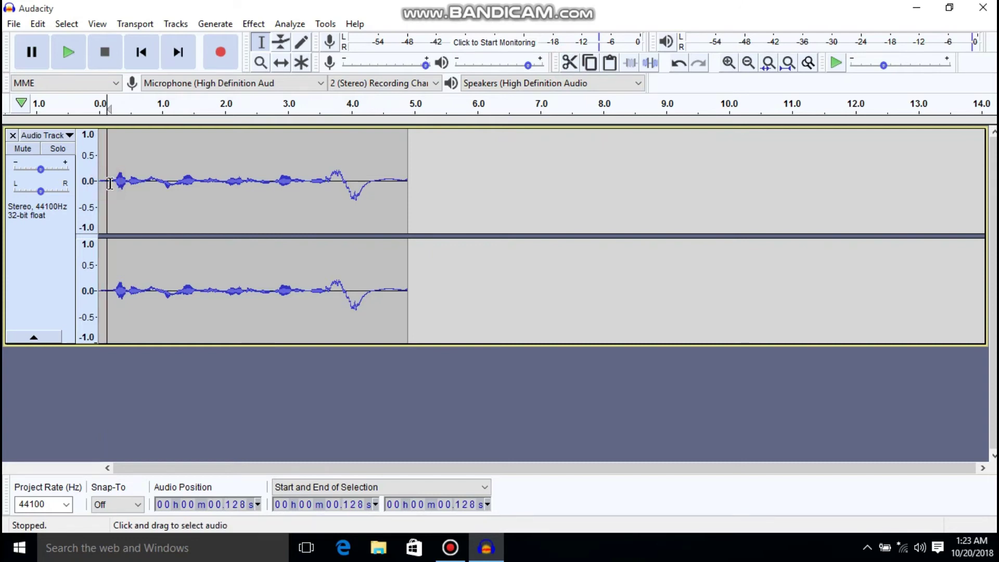
click(111, 182)
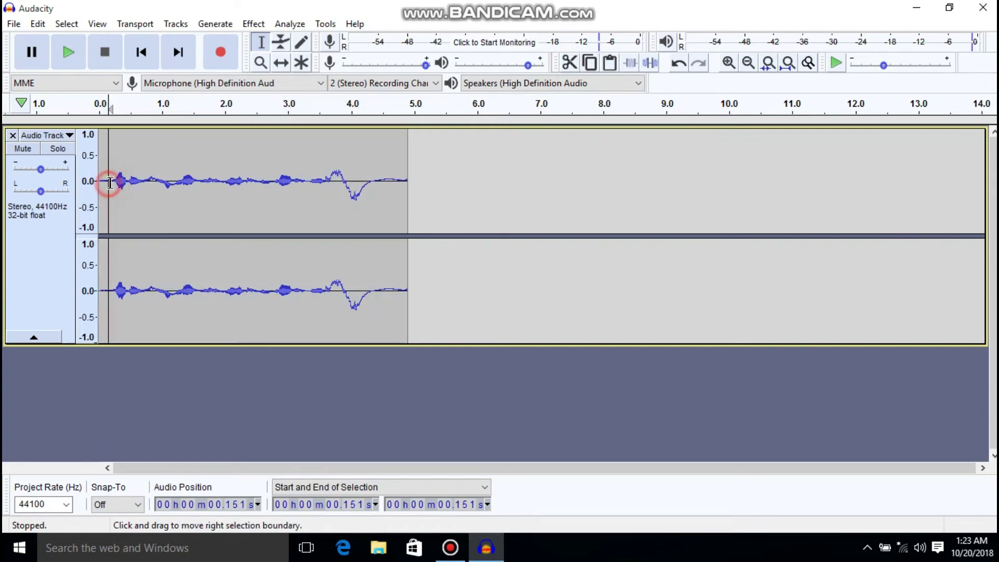
drag(112, 182, 100, 182)
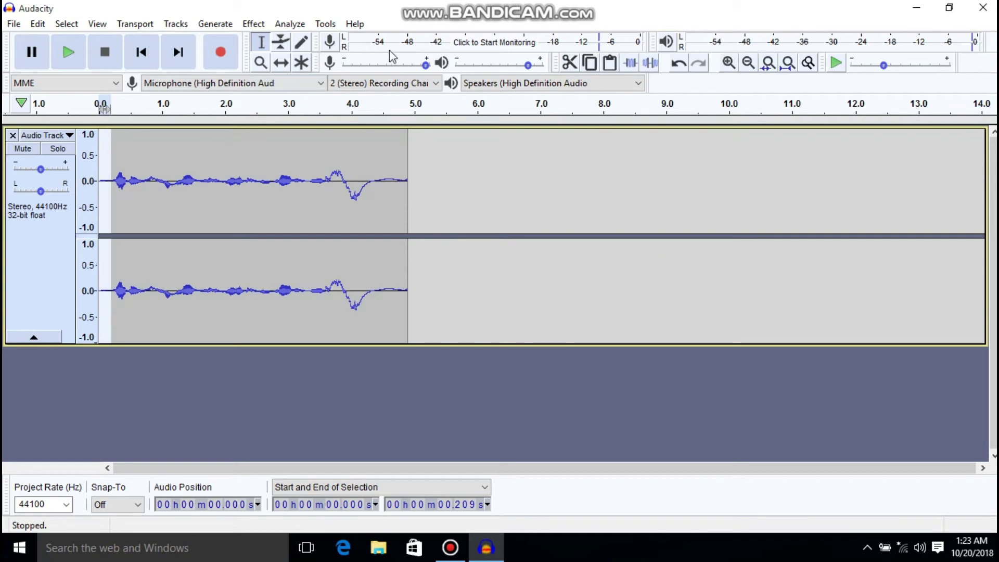
click(569, 63)
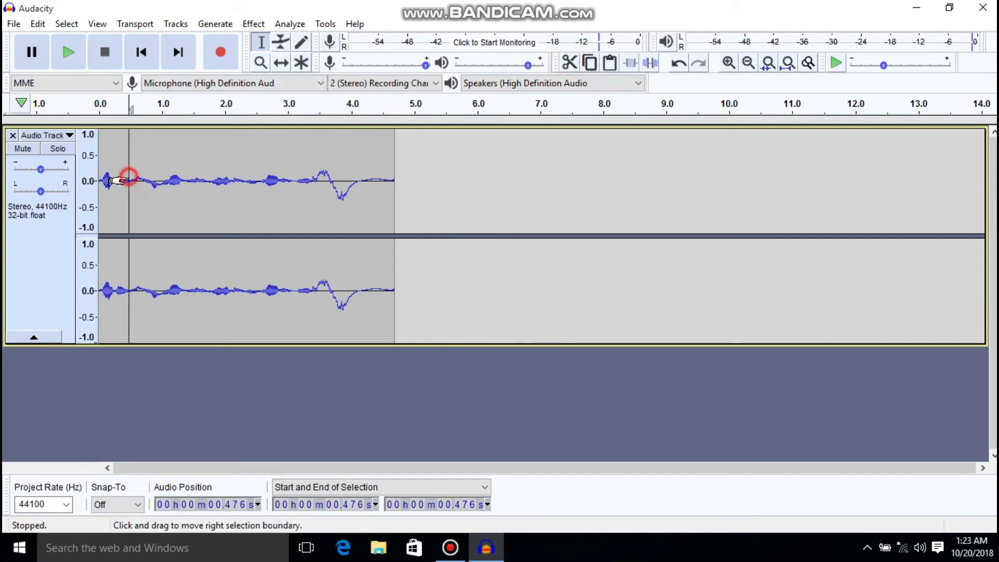
Normalize the whole clip to a peak amplitude of -1.0 dB with DC offset removal enabled
double_click(127, 176)
click(254, 24)
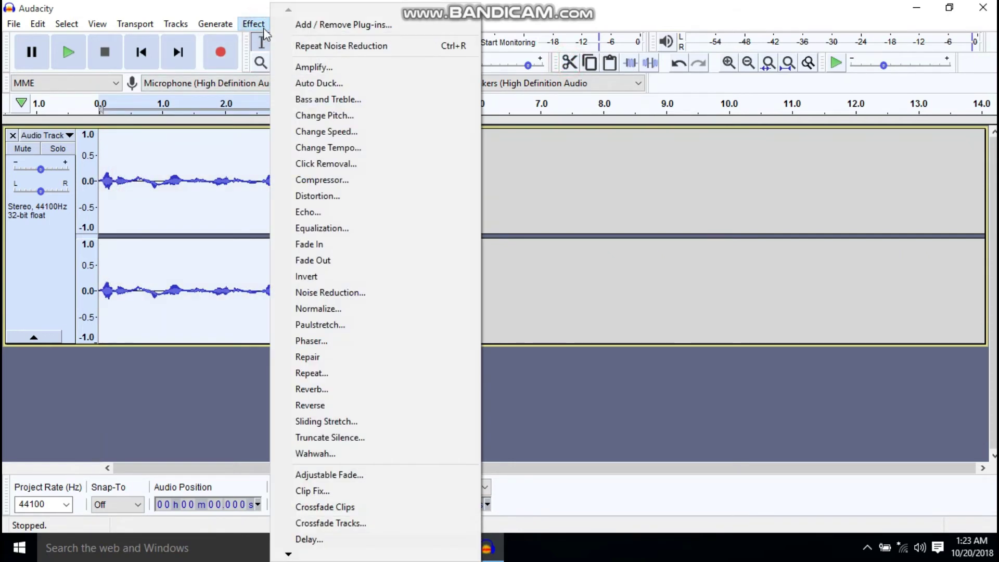
click(330, 309)
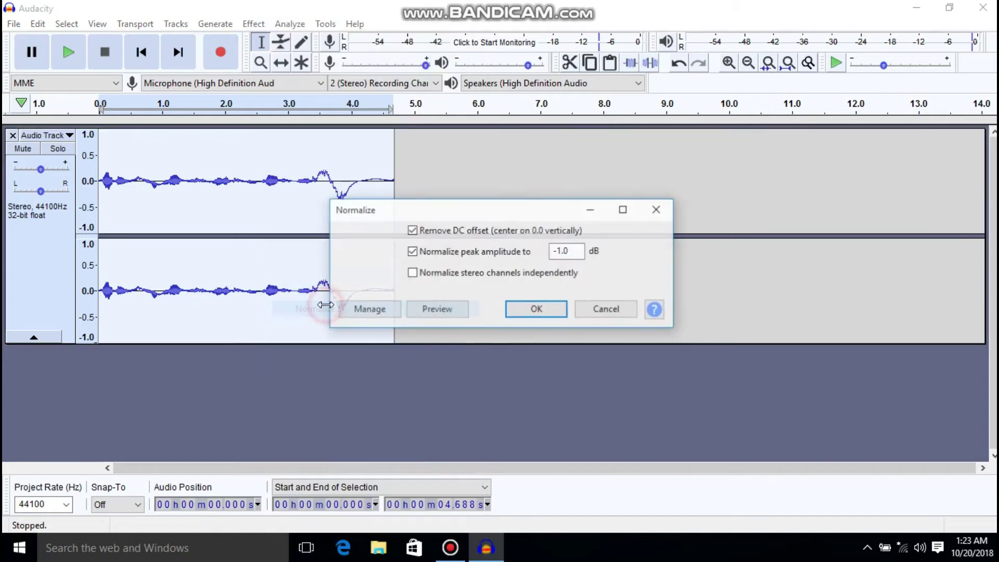
click(521, 314)
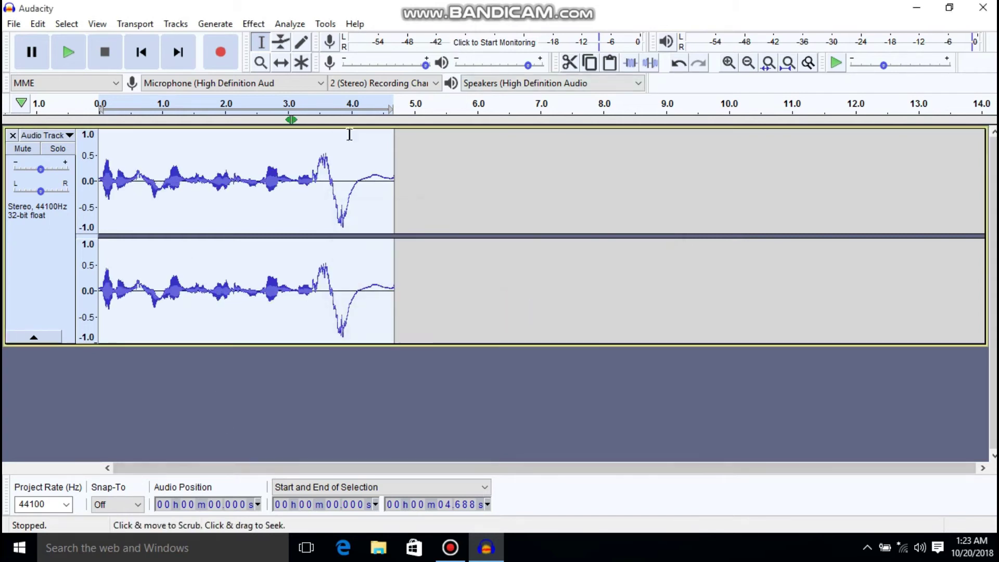
Play the normalized clip from its start to check the sound
click(325, 201)
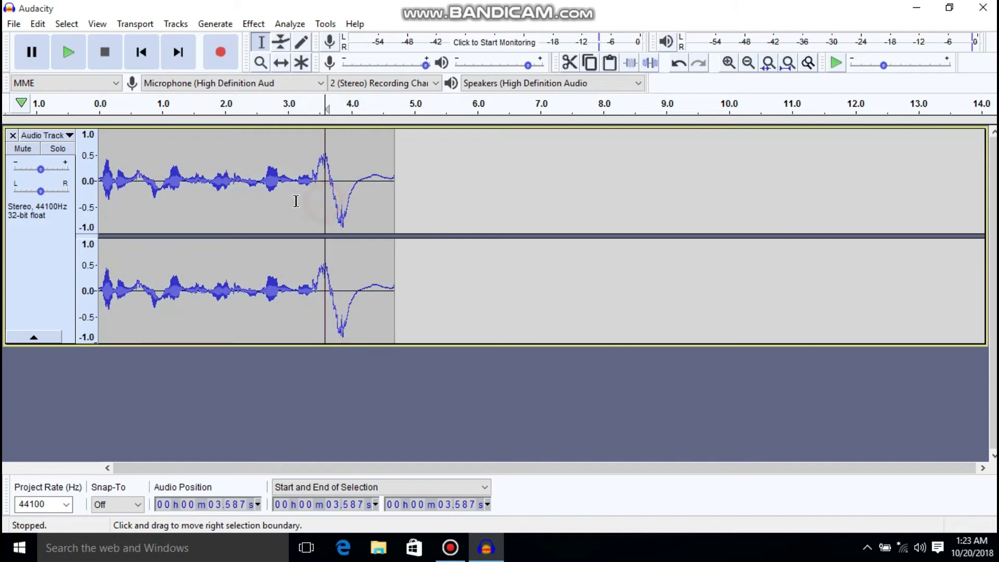
click(101, 177)
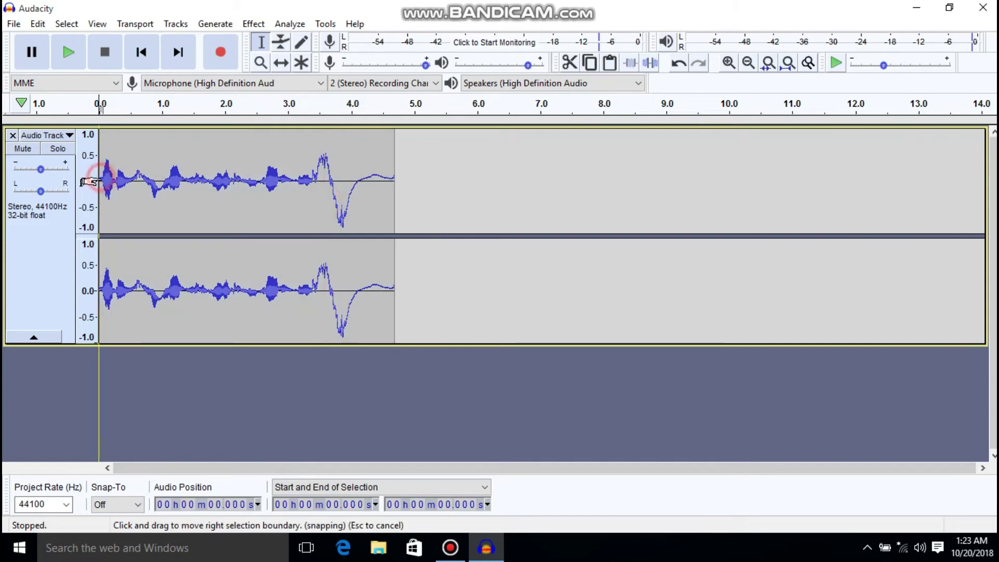
key(space)
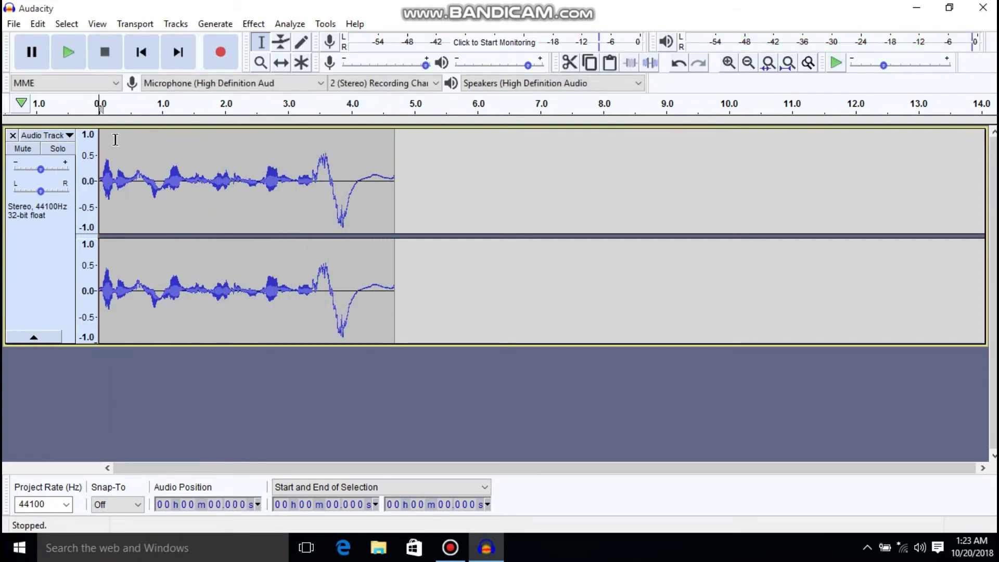
Lower the pitch of the whole clip with Change Pitch at a percent change of -9.000
double_click(202, 182)
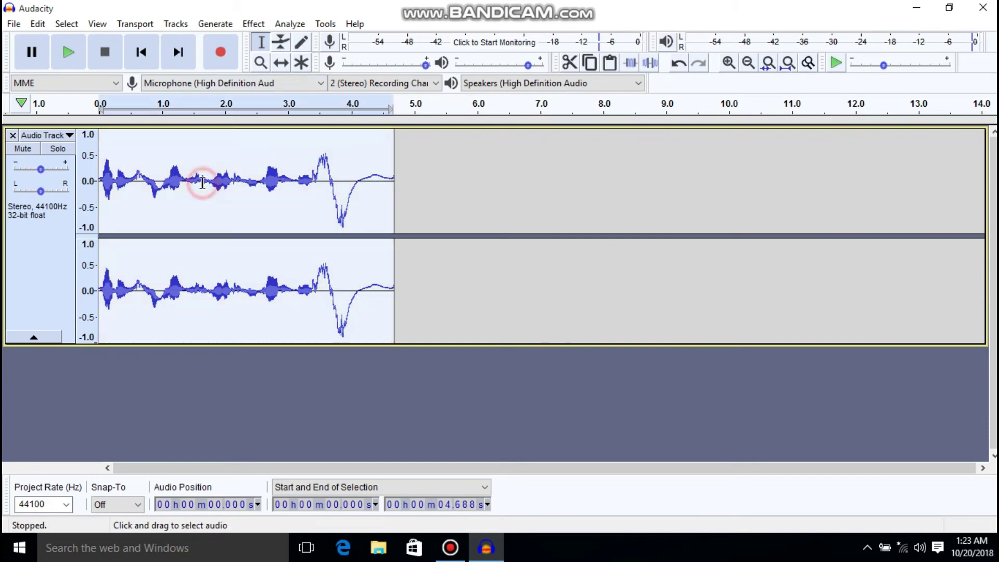
click(255, 24)
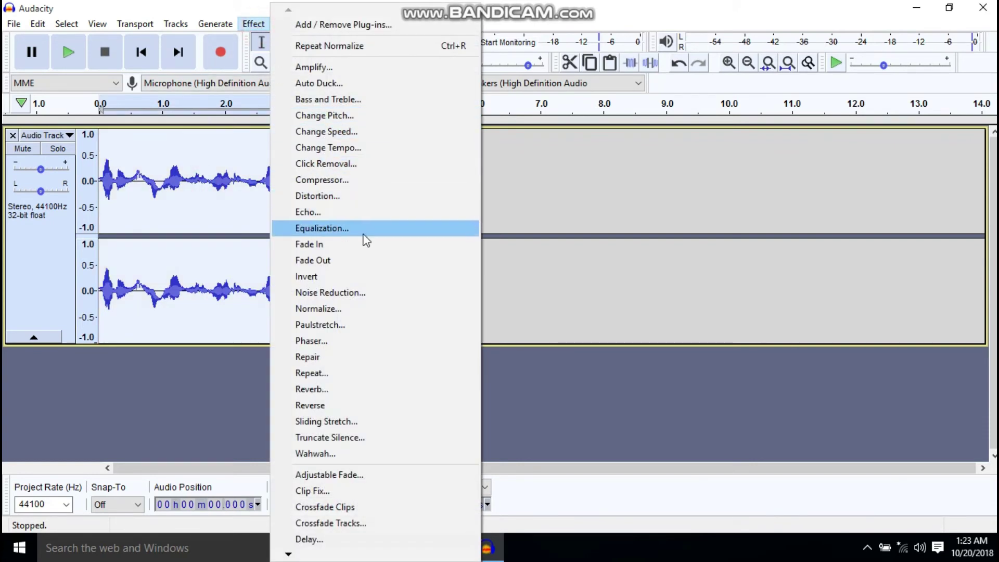
click(355, 115)
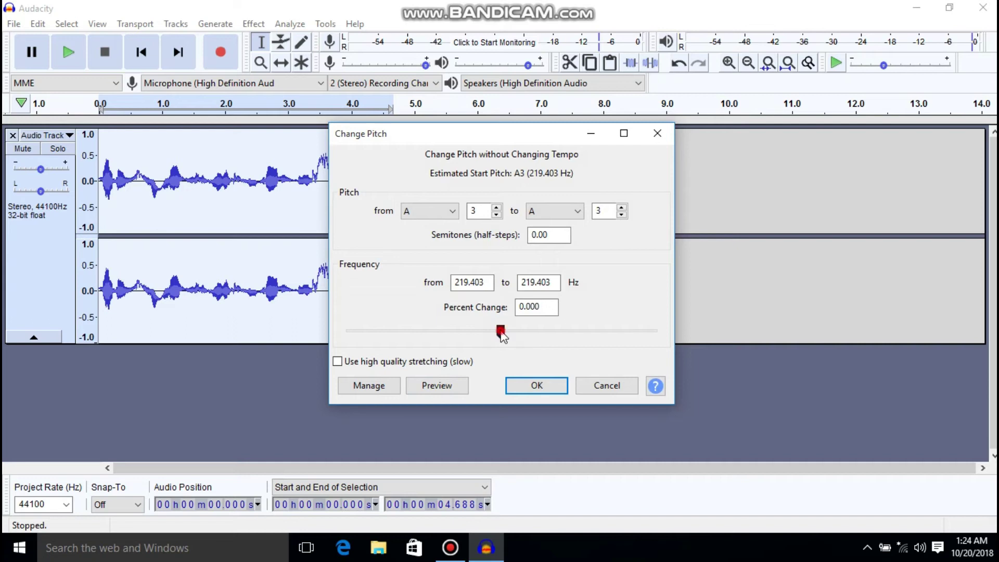
drag(501, 331, 487, 332)
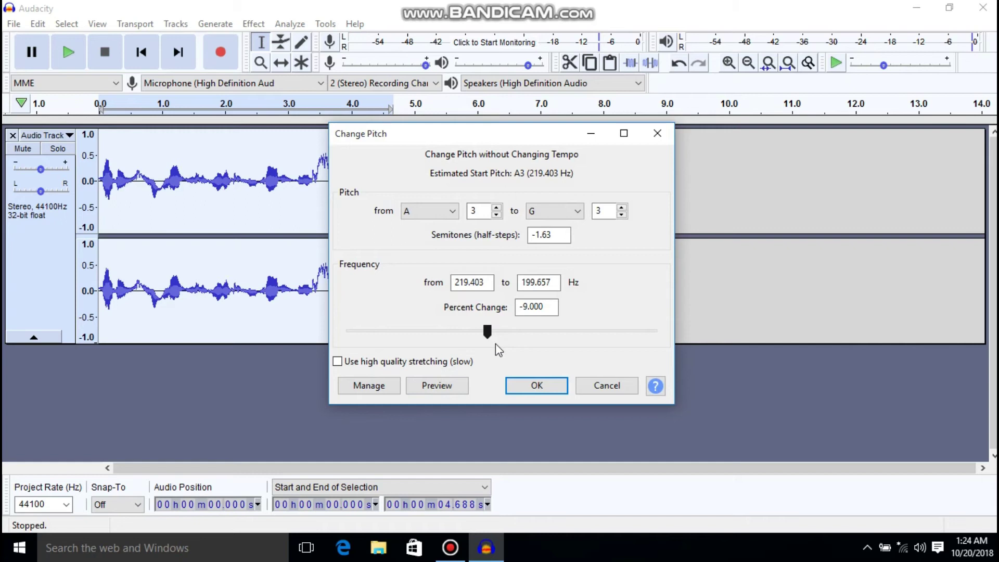
click(526, 384)
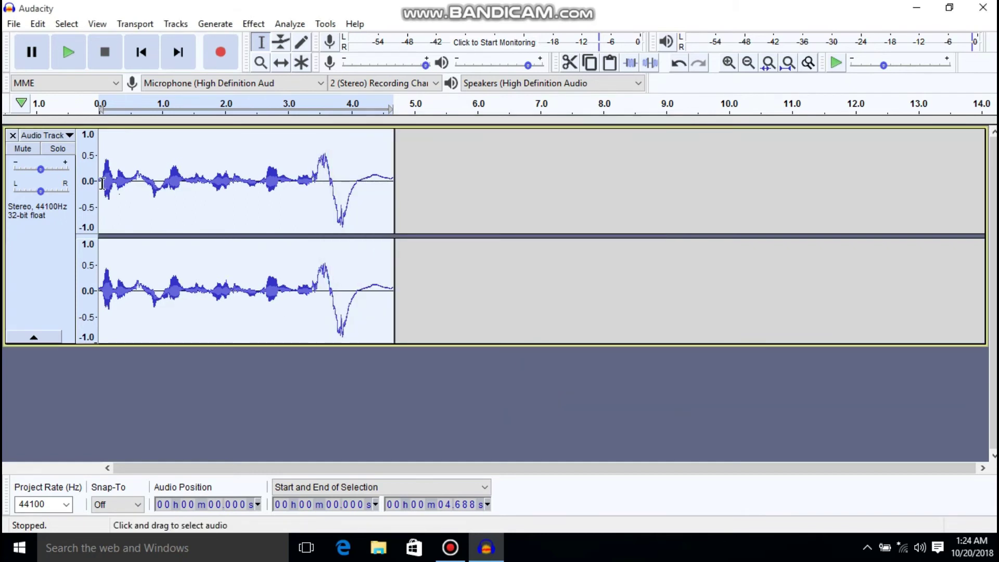
Play the pitch-shifted clip from near its beginning to hear the deeper voice
click(118, 191)
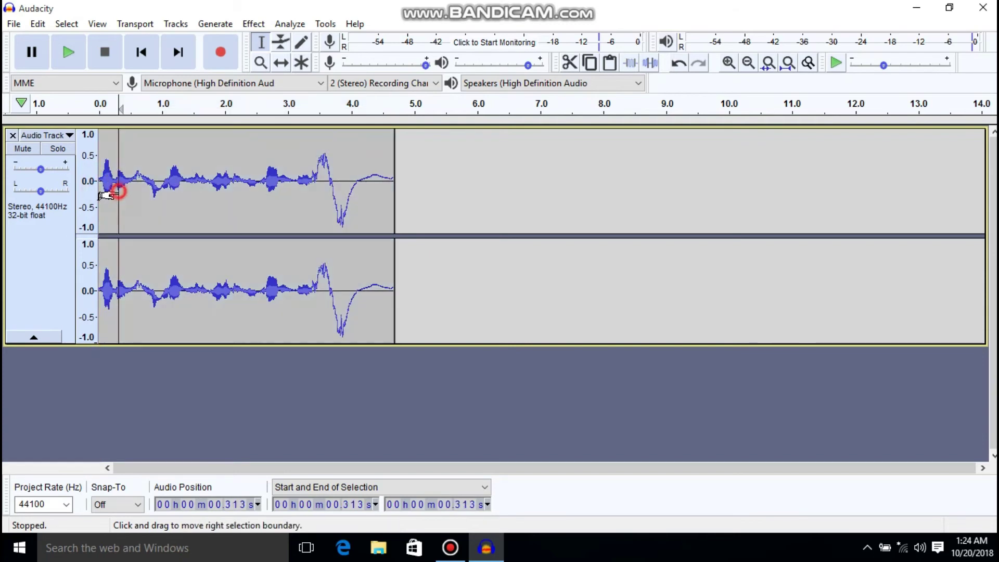
click(102, 187)
key(space)
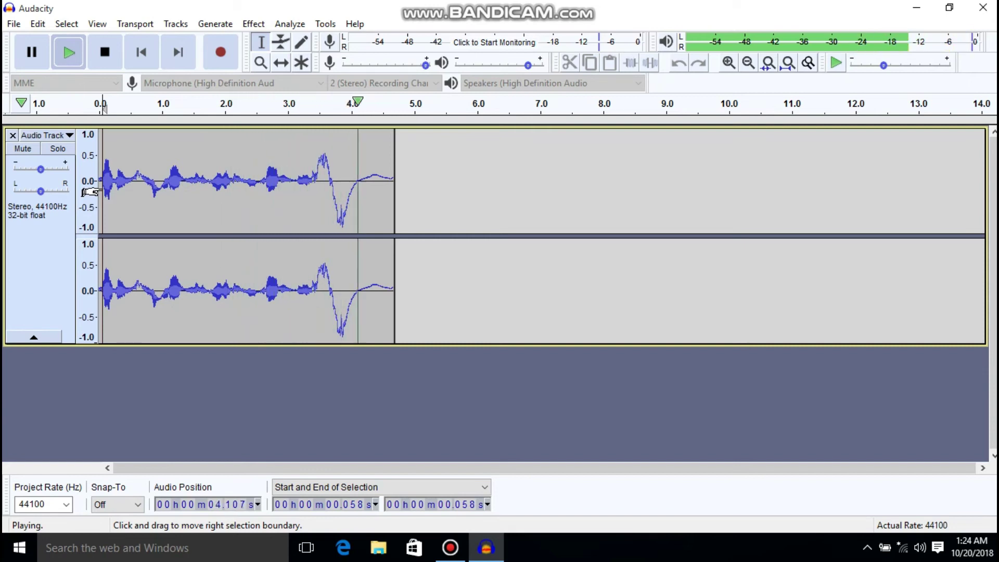
Lower the whole clip's pitch again with Change Pitch at a percent change of -10.000
double_click(173, 191)
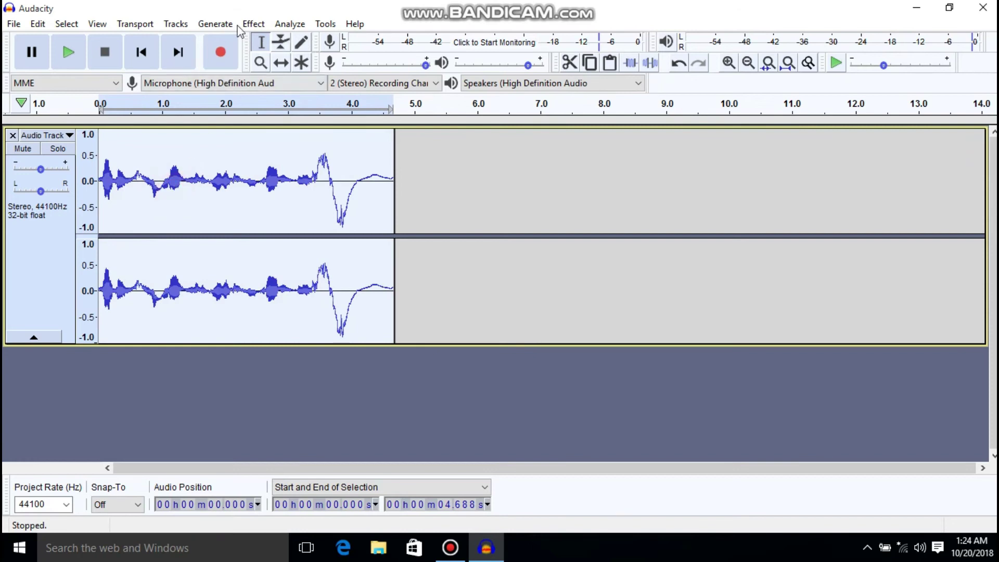
click(253, 24)
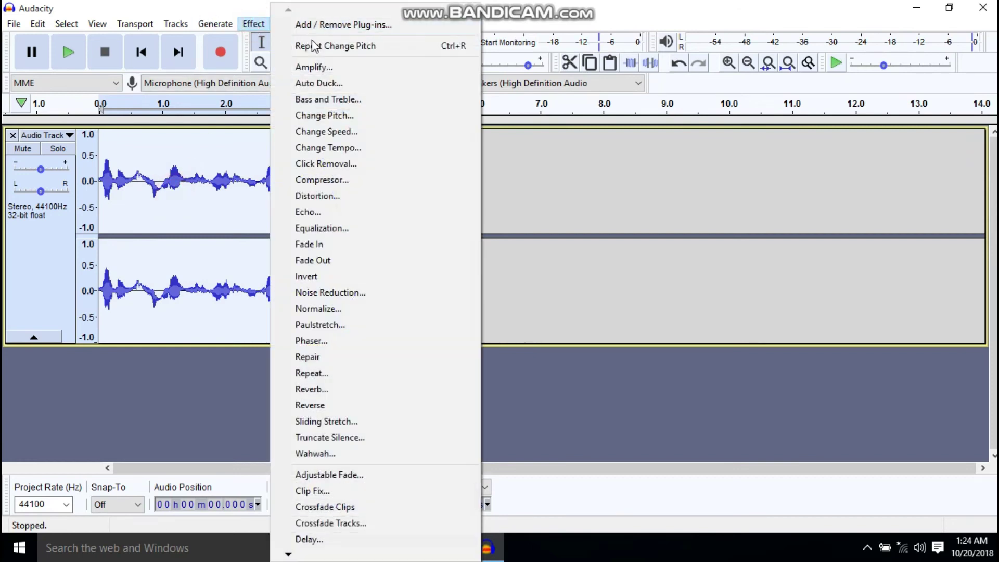
click(324, 116)
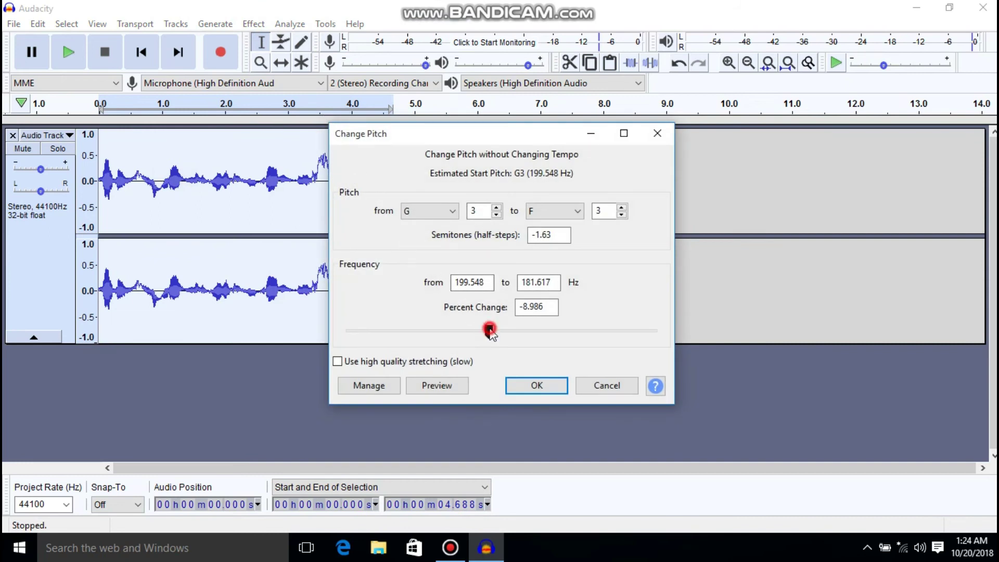
drag(486, 329, 486, 329)
click(537, 386)
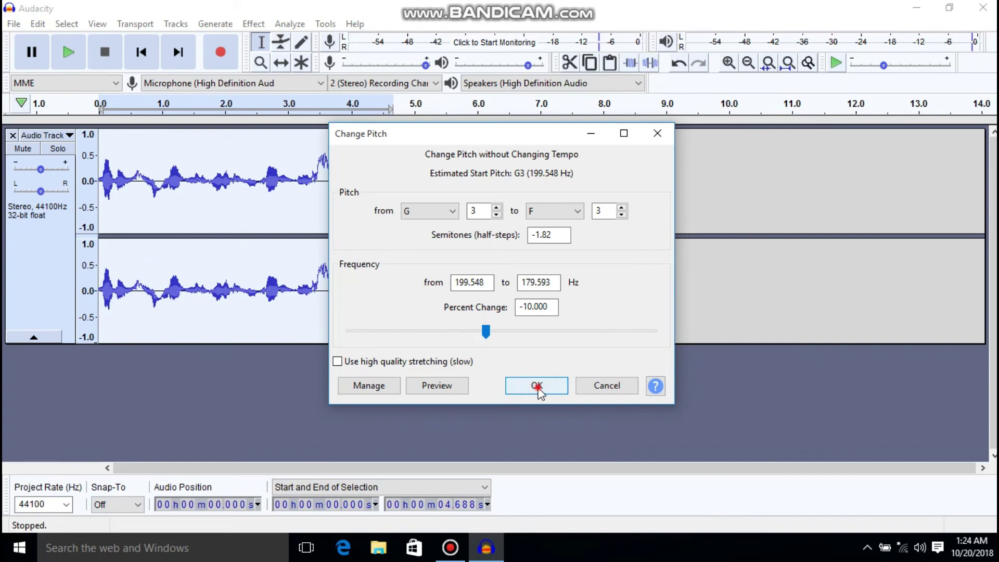
Play the clip from near its beginning to check the sound after the second pitch reduction
click(103, 180)
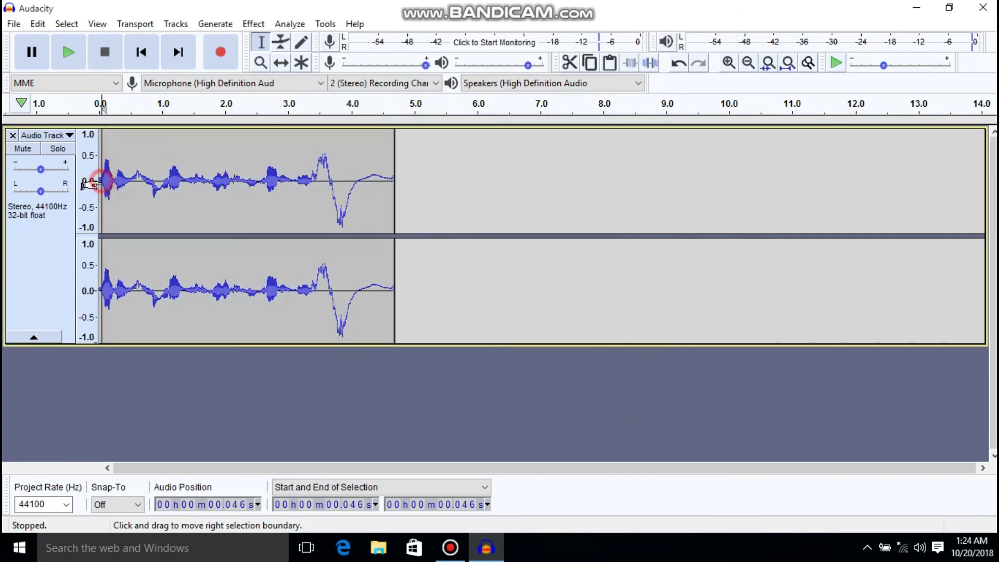
key(space)
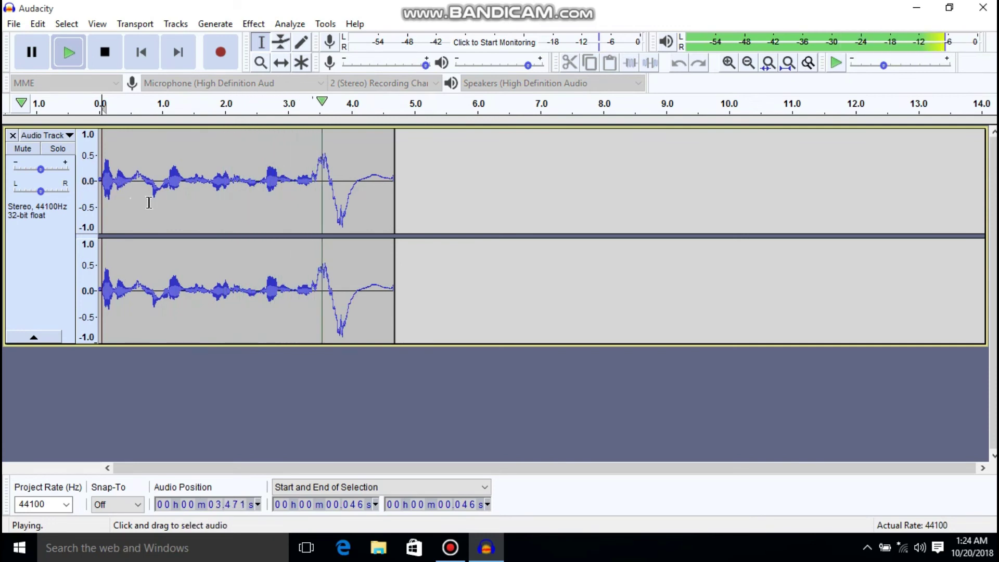
Lower the whole clip's pitch a further time with Change Pitch, keeping the percent change negative
double_click(214, 208)
click(253, 24)
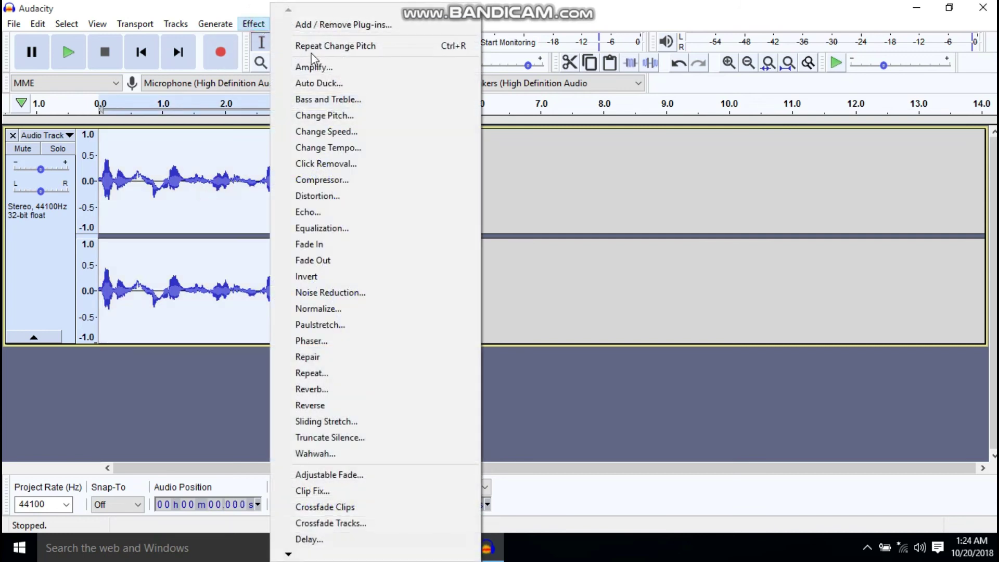
click(323, 115)
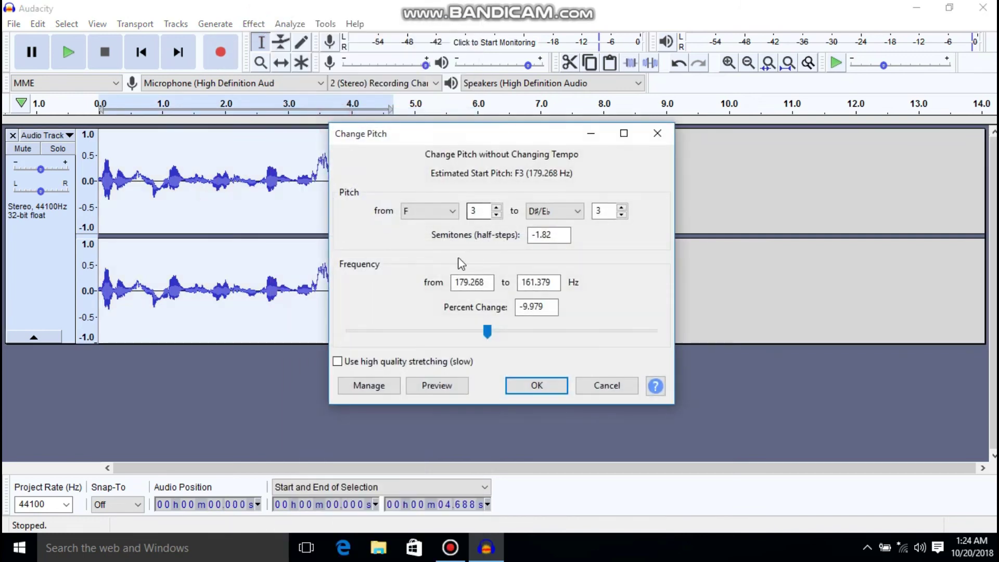
click(491, 334)
click(549, 385)
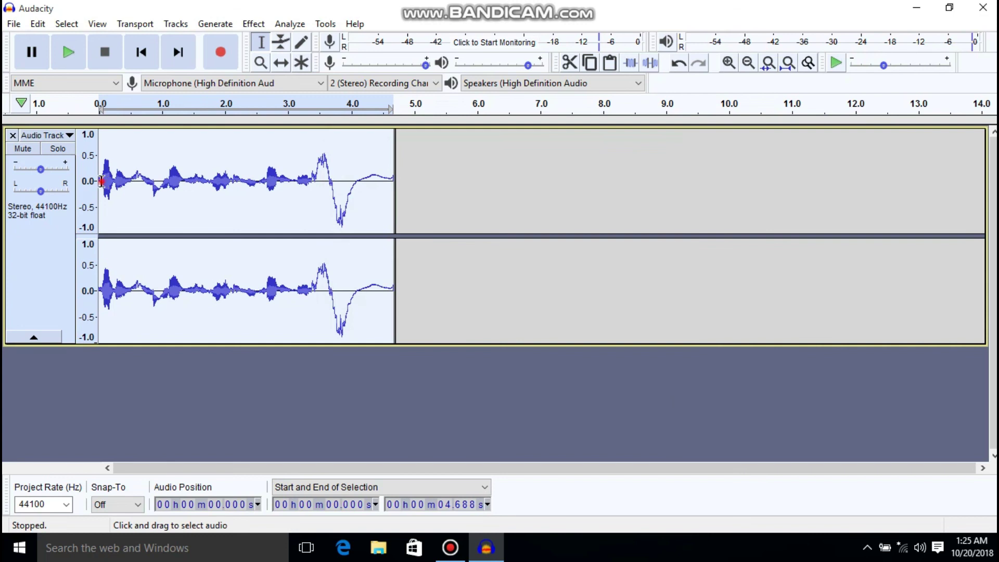
Play the clip from near its beginning to hear the latest pitch change, and stop playback before its end
click(104, 182)
key(space)
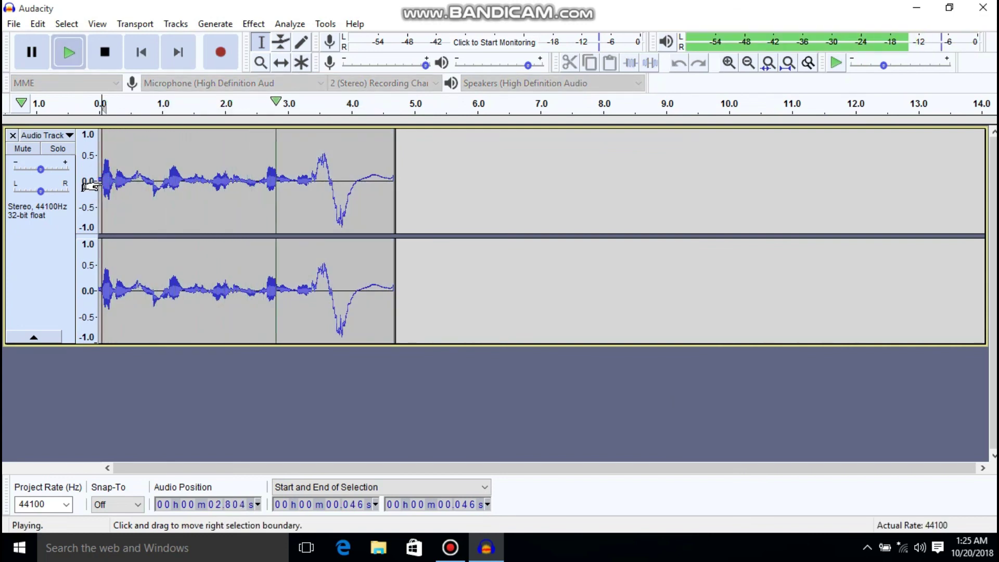
key(space)
Select the whole audio clip
double_click(200, 205)
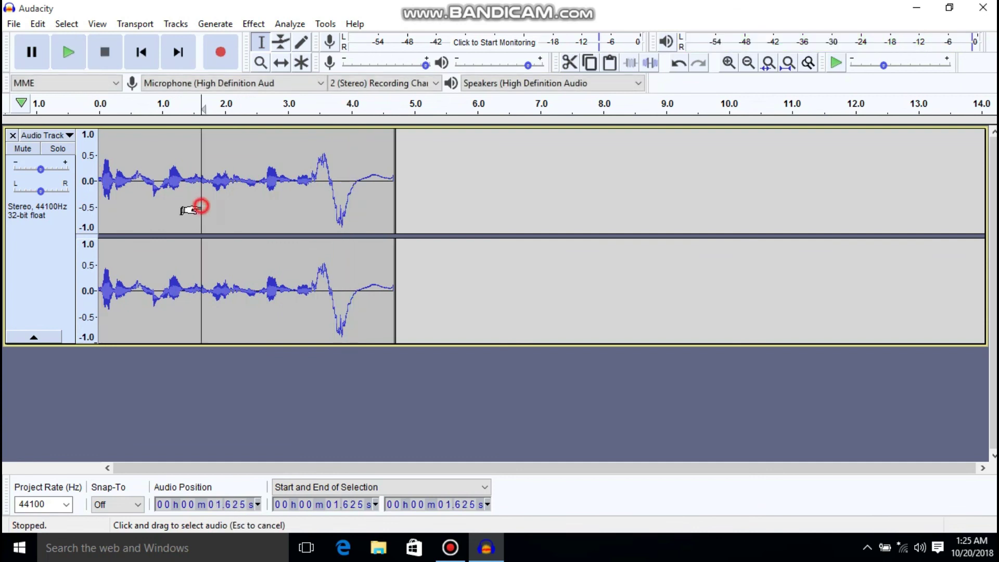